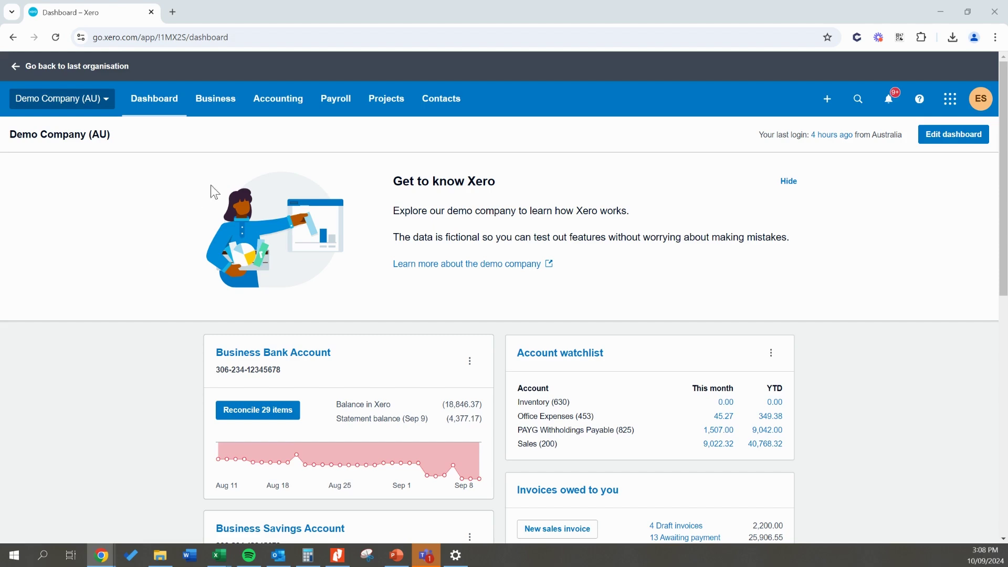
Step: From Accounting > Reports, open Aged Receivables Summary under Payables and receivables
click(269, 111)
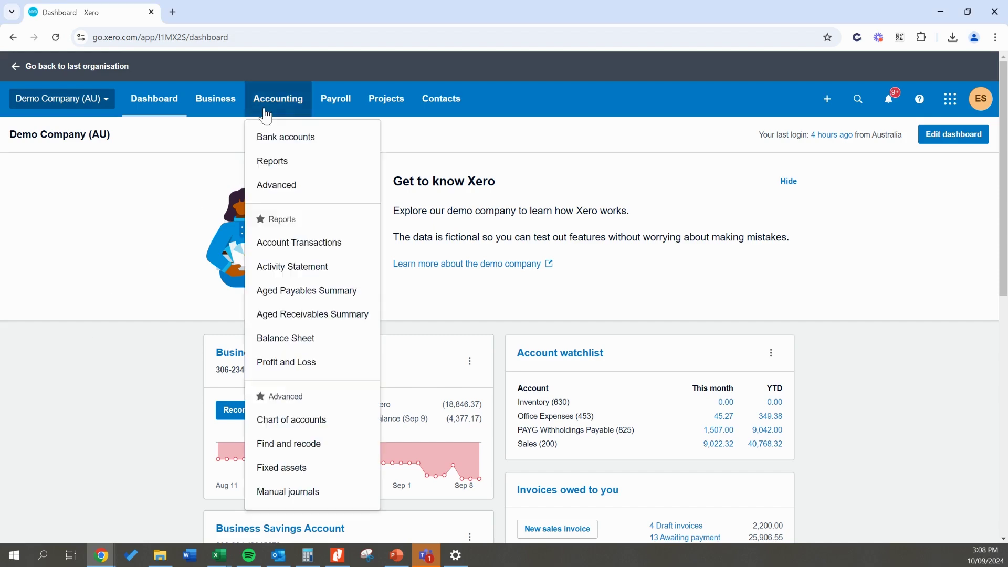
click(295, 162)
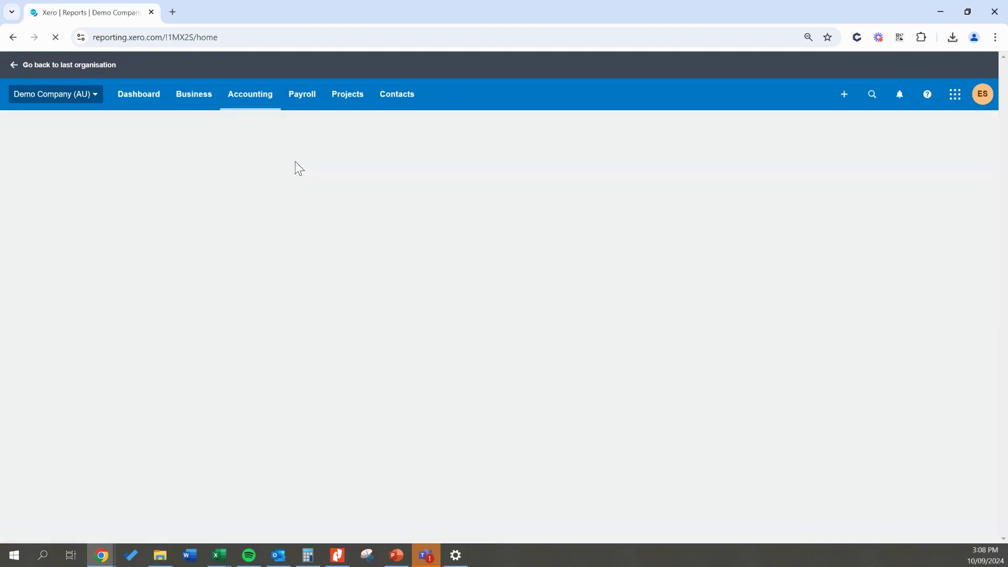
scroll(268, 332, down, 3)
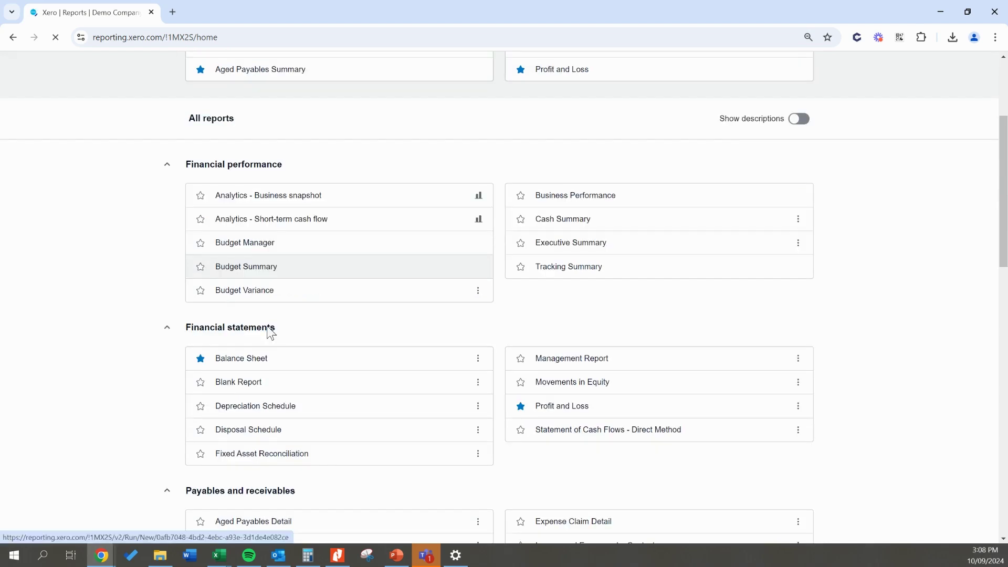
scroll(274, 438, down, 2)
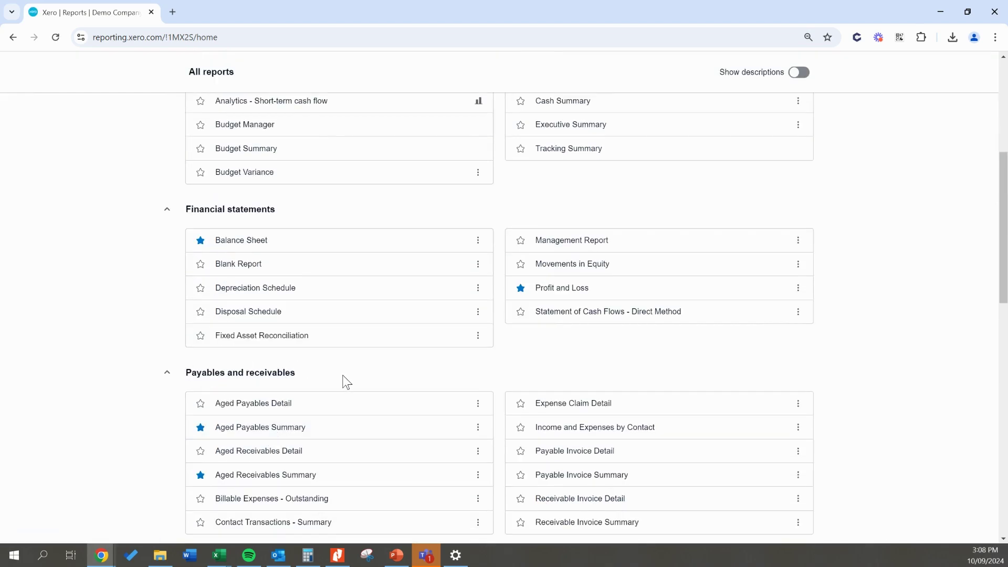
click(311, 480)
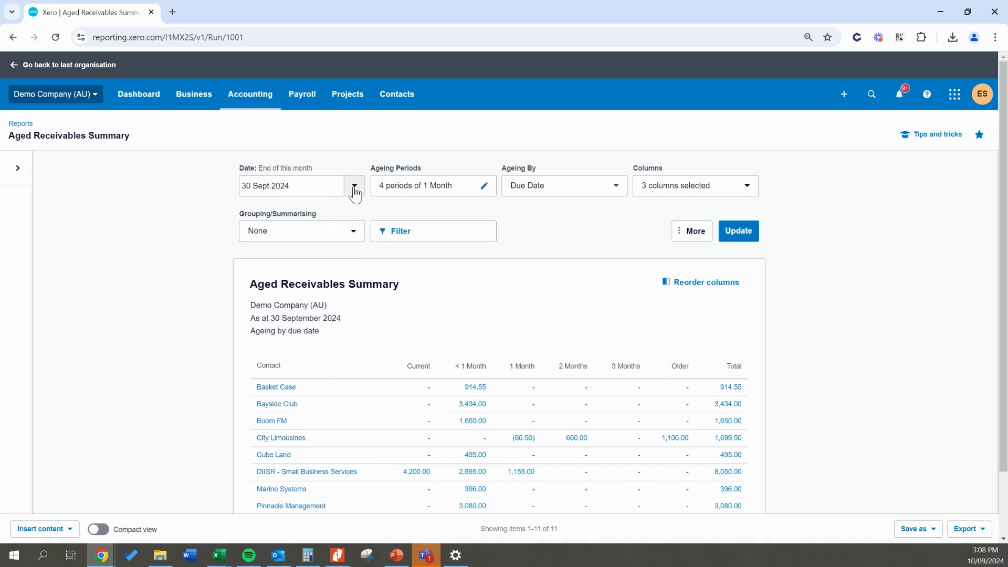
Step: Update the Aged Receivables Summary to End of last month, 31 Aug 2024
click(355, 189)
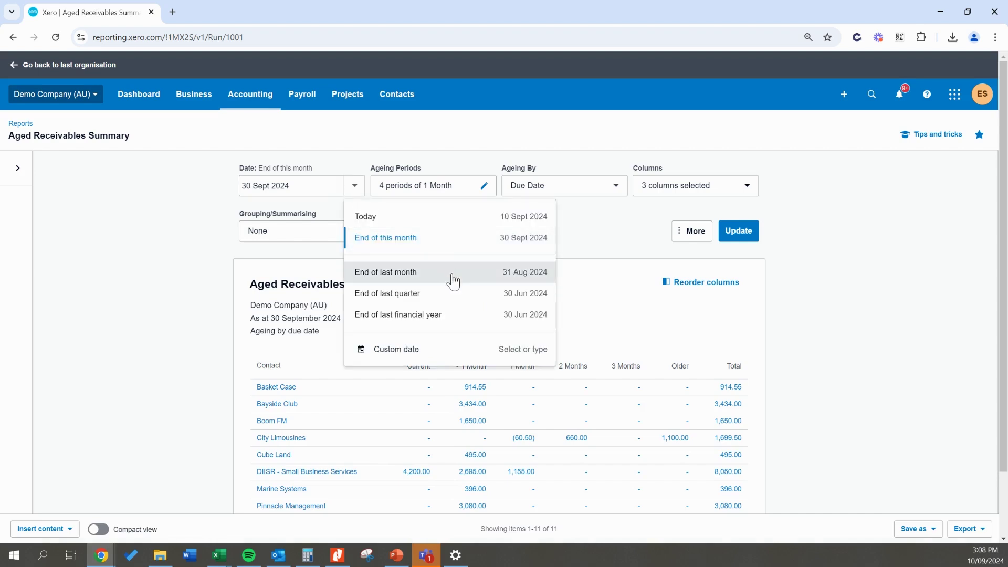
click(457, 279)
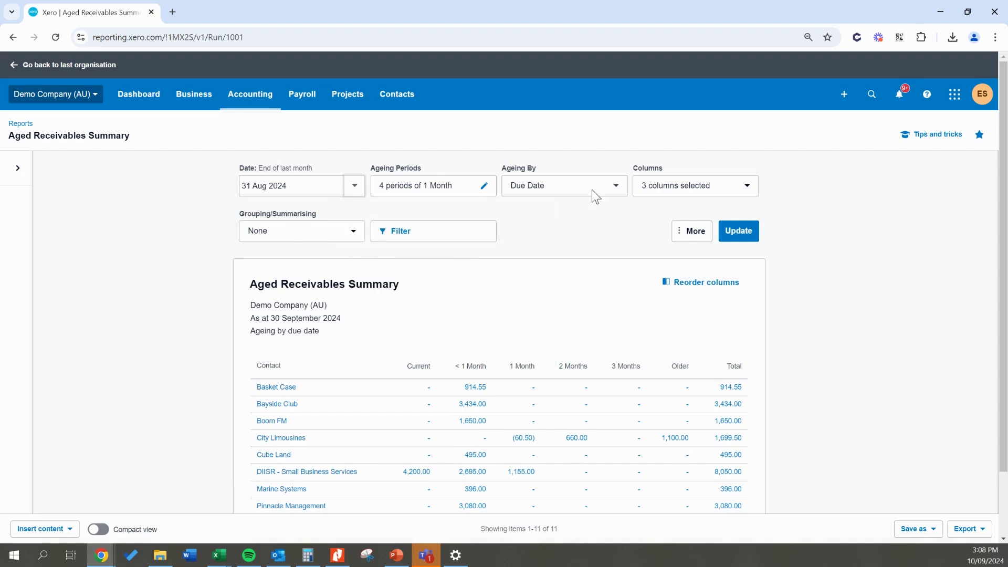
click(739, 231)
scroll(869, 303, down, 1)
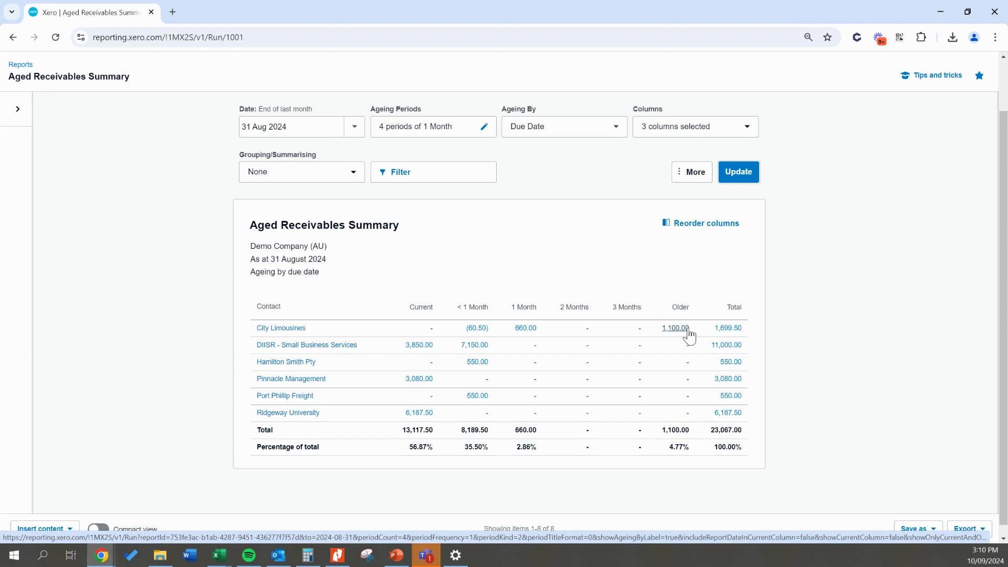
Step: Drill from City Limousines' 1,100.00 Older balance into invoice ORC1002
click(687, 331)
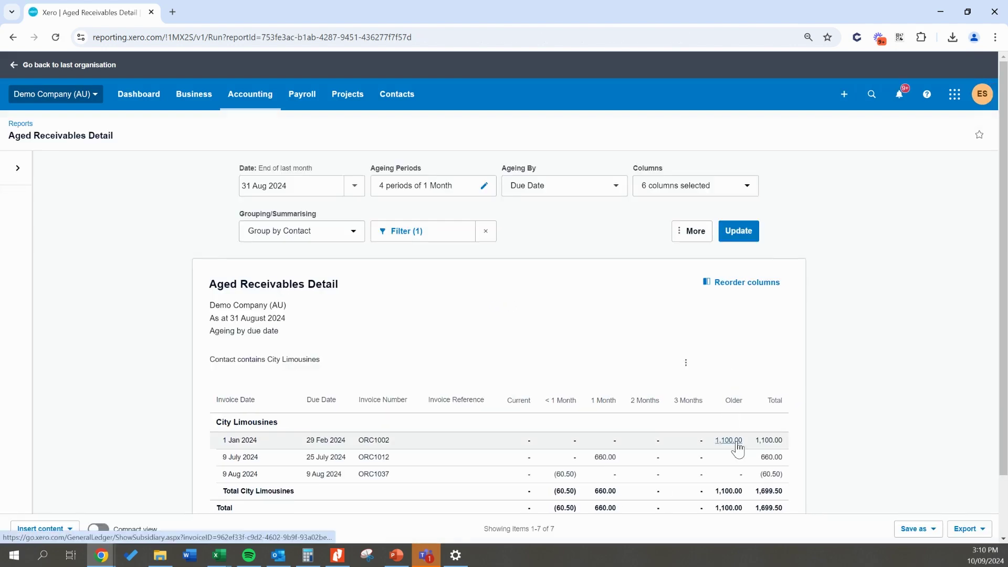
click(737, 444)
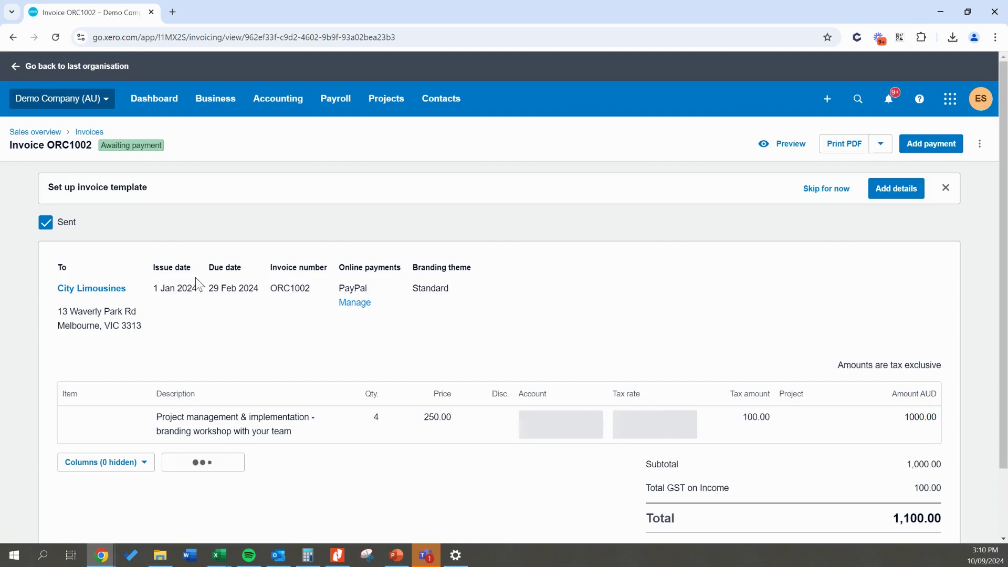
scroll(184, 308, down, 1)
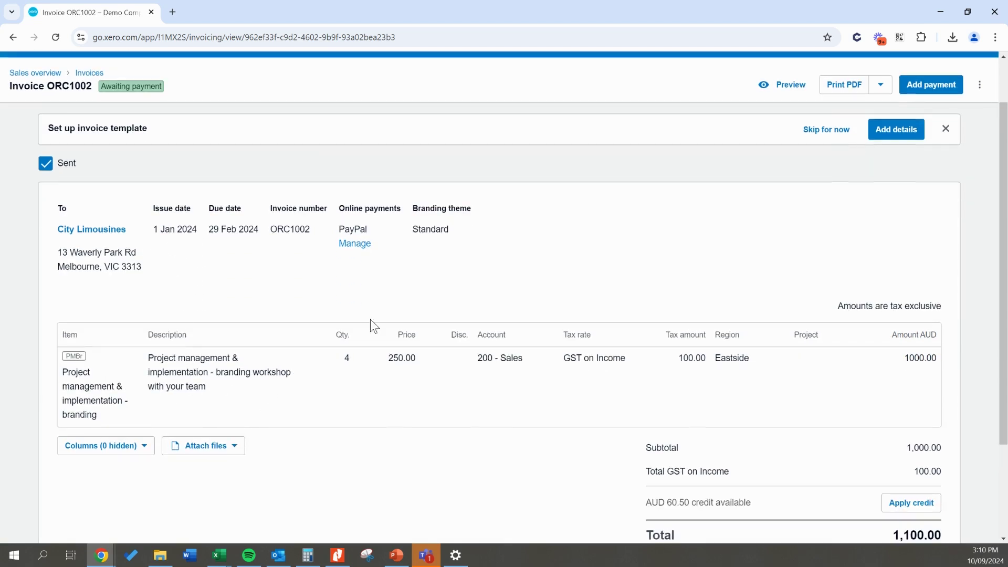
scroll(887, 348, down, 1)
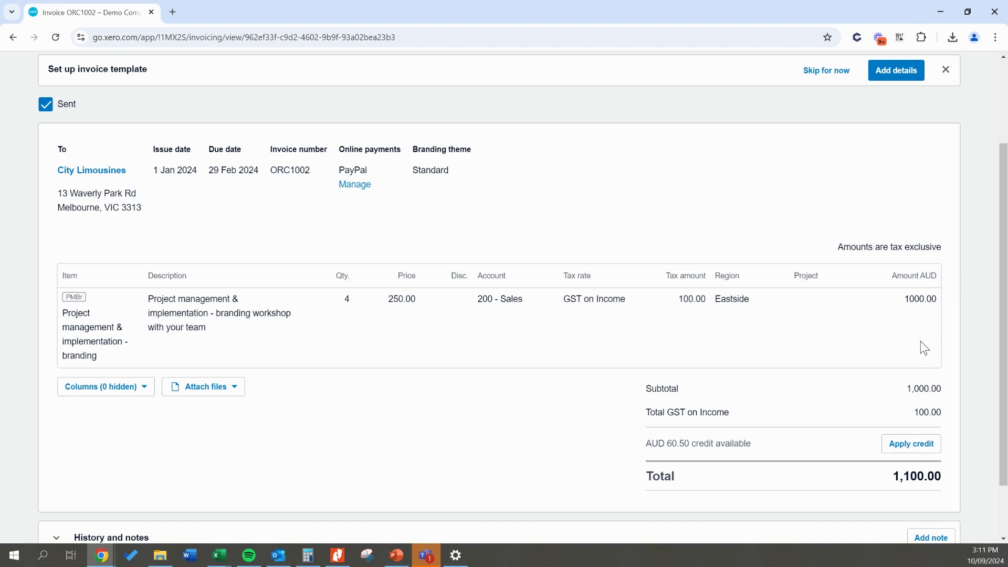
scroll(921, 344, up, 3)
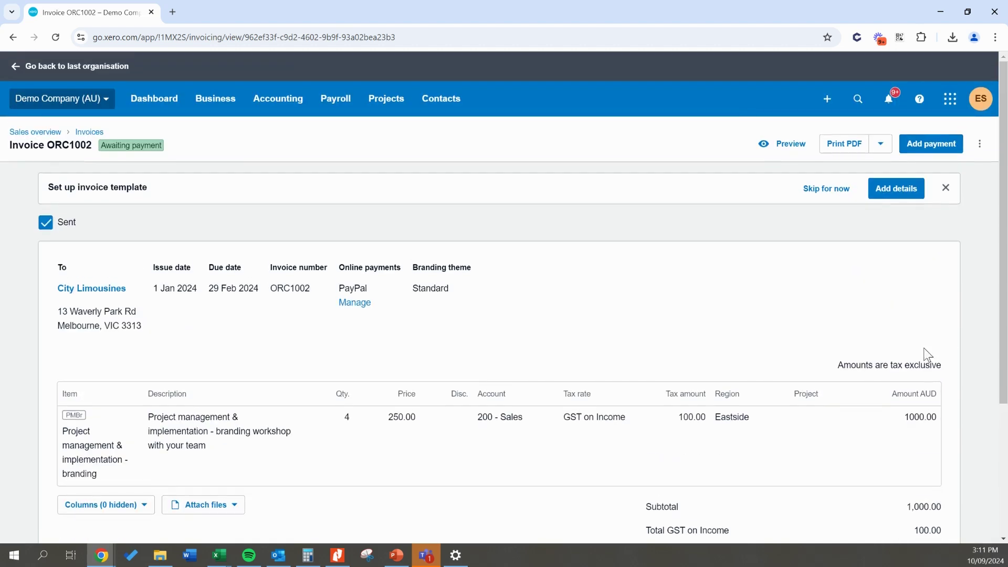
Step: Create and apply a credit note against invoice ORC1002 from its more-actions menu
click(982, 146)
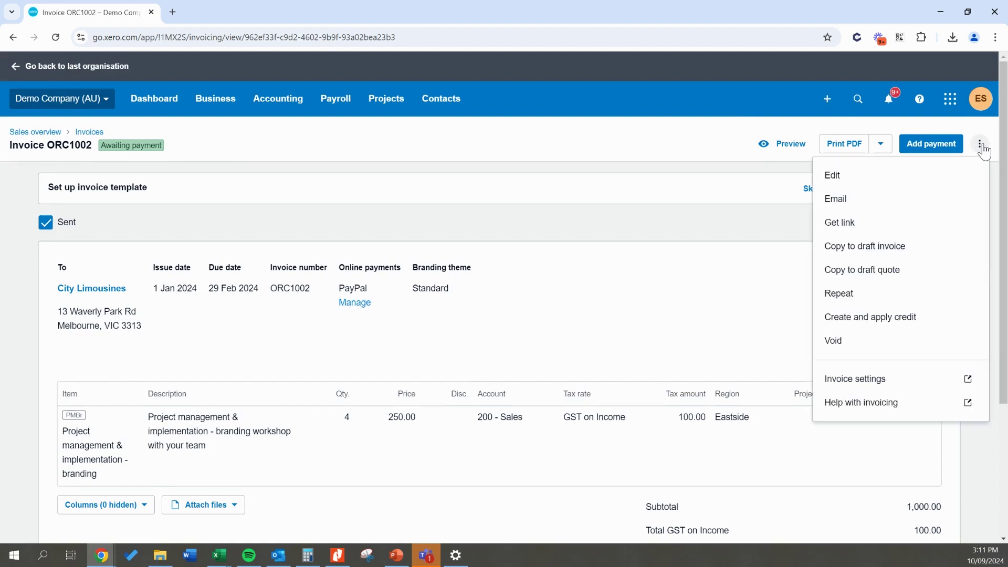
click(931, 319)
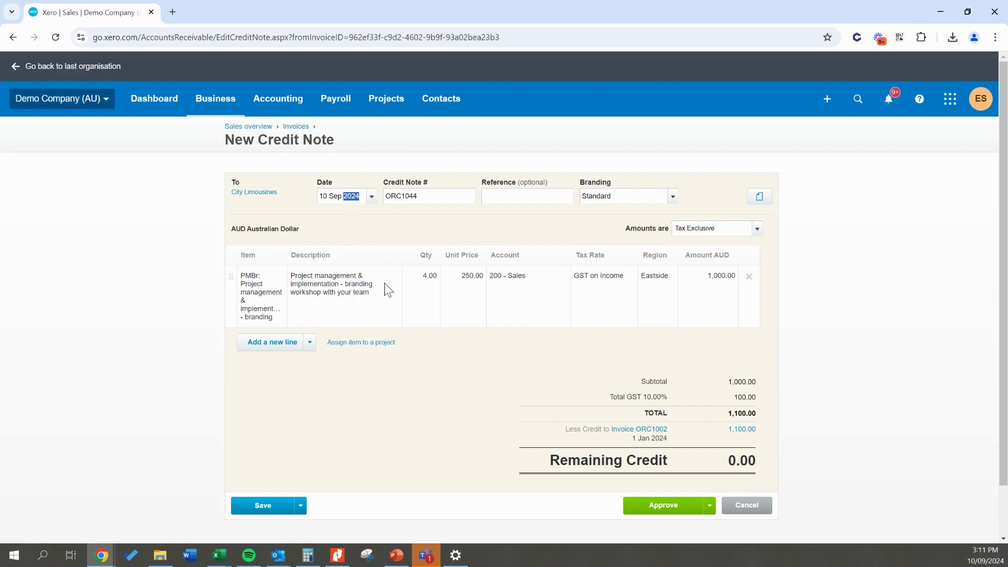
Step: Replace the copied sales line with a 'Bad Debt' line, quantity 1, unit price 1,000.00
click(749, 277)
click(324, 281)
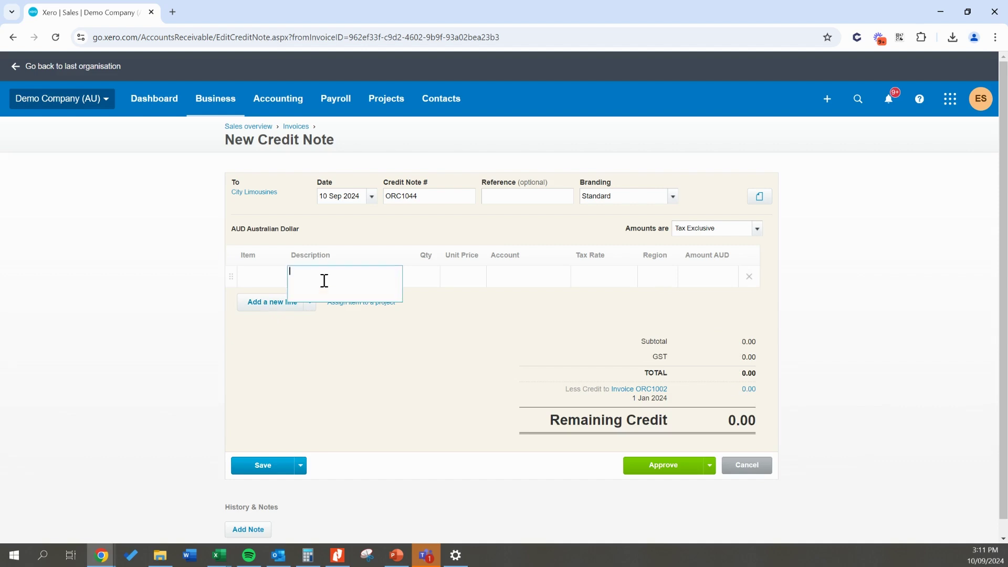
text(Bad Dbt)
key(BackSpace)
key(BackSpace)
text(ebt)
key(Tab)
text(1)
key(Tab)
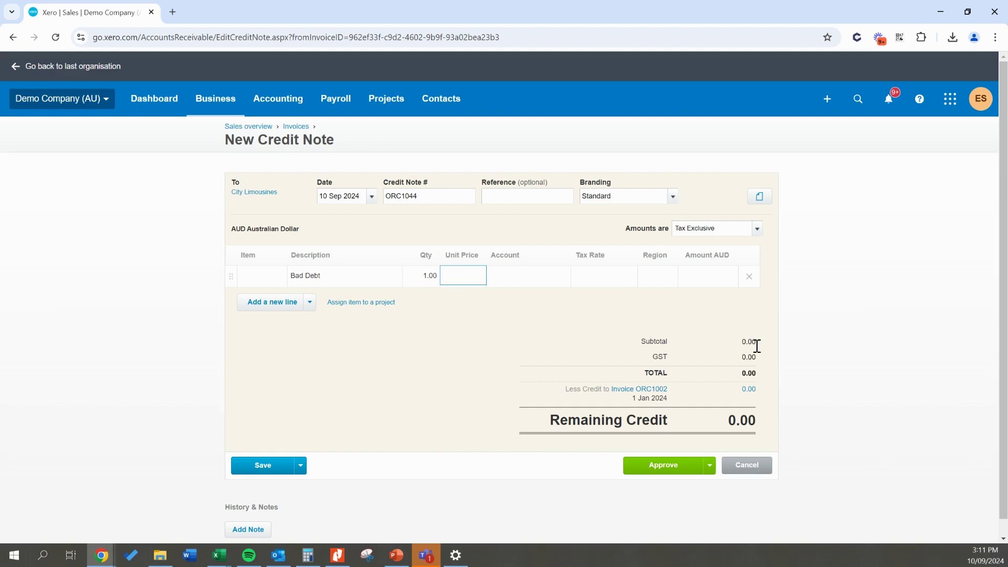
text(1000)
key(Tab)
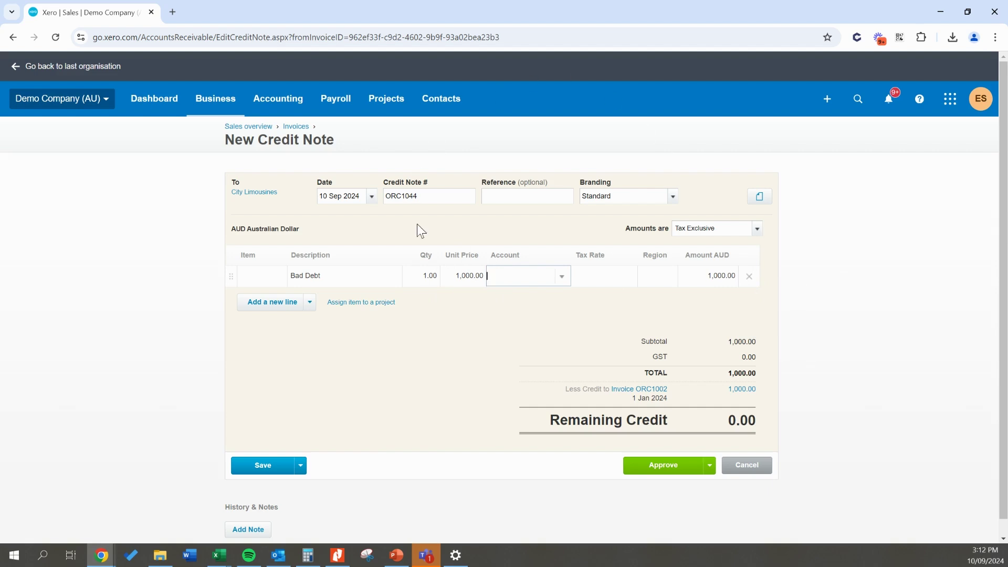
Step: Set the Bad Debt line's account to 406 - Bad Debt
click(466, 276)
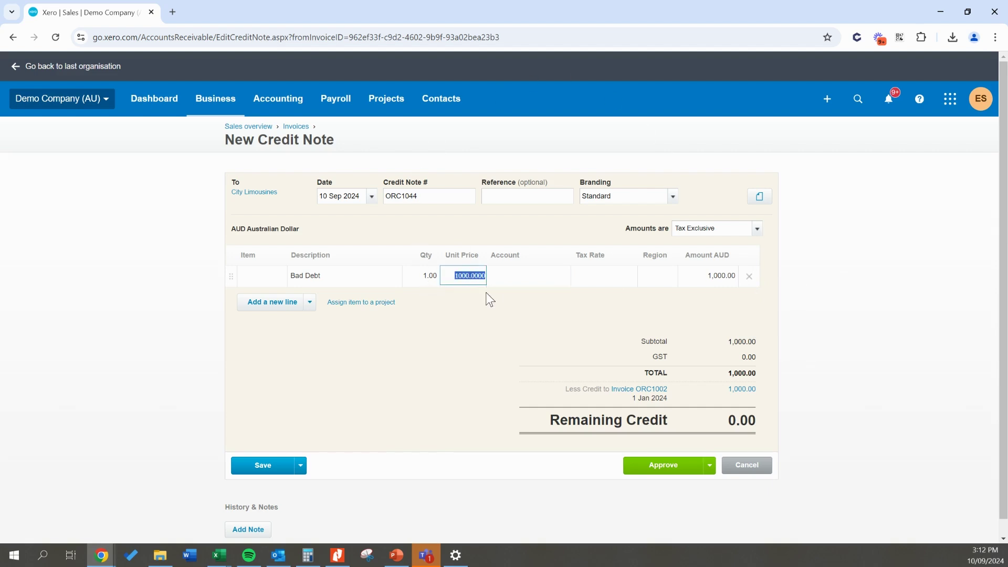
key(Tab)
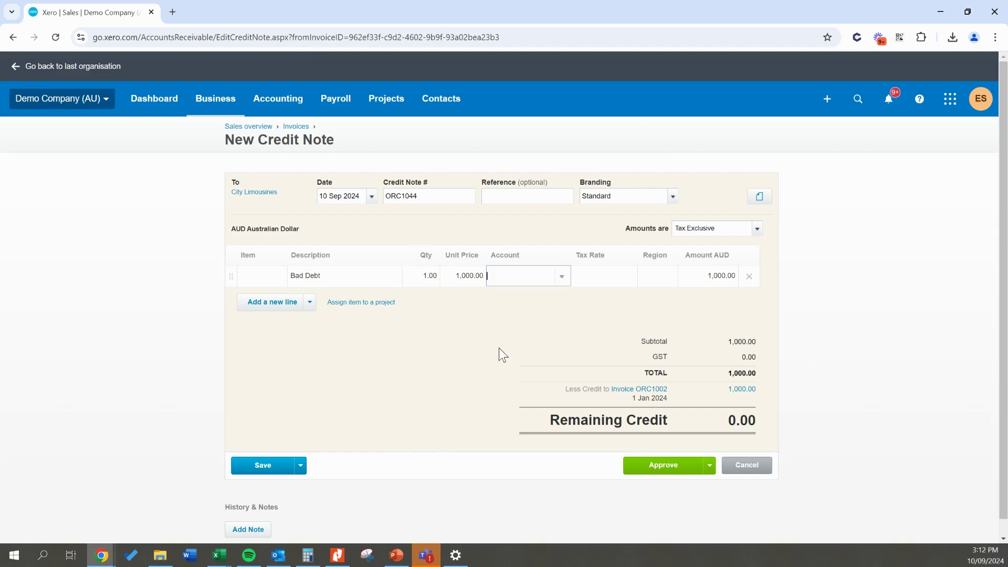
text(bad)
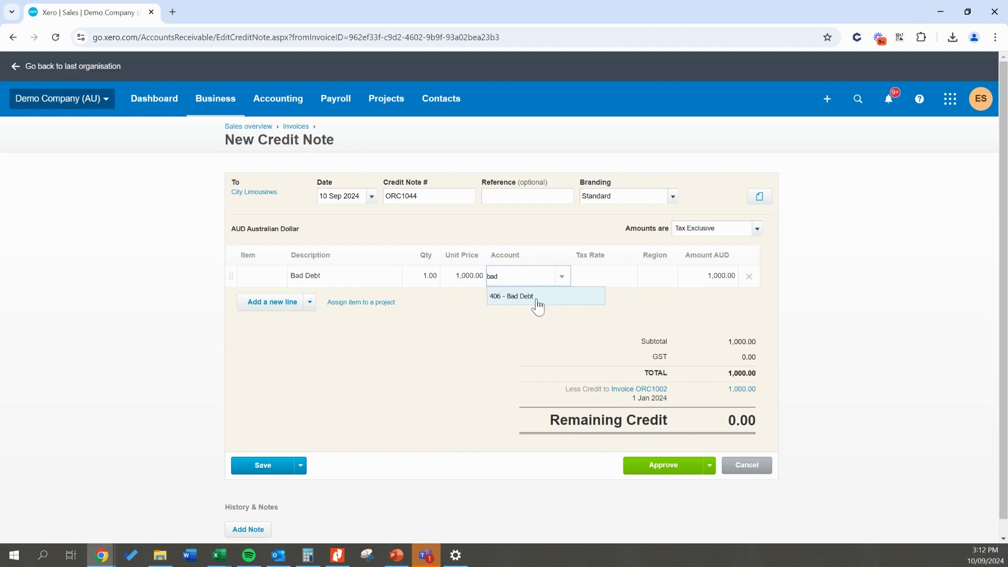
click(550, 297)
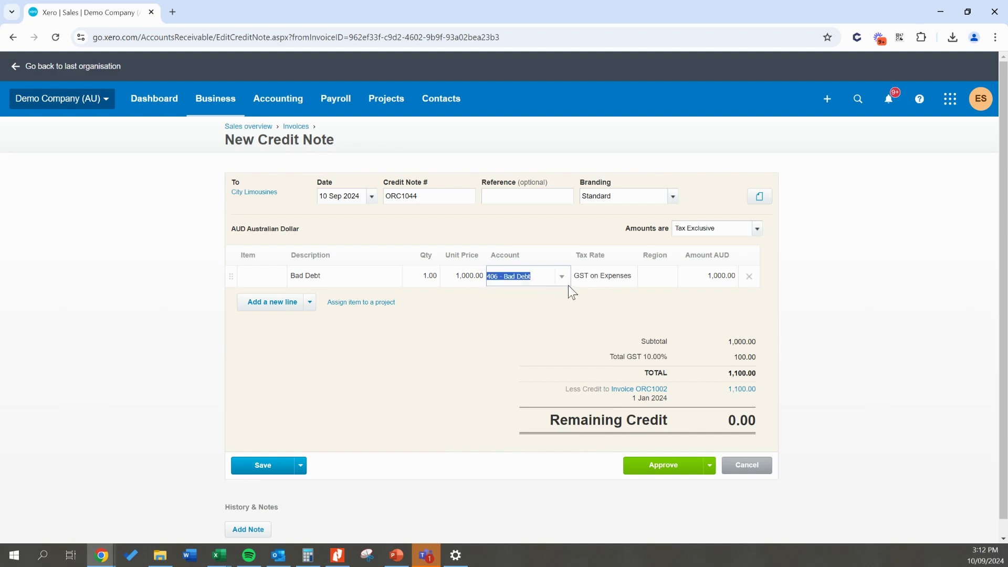
Step: Start adding a new account from the line's Account list
click(562, 277)
drag(602, 374, 599, 286)
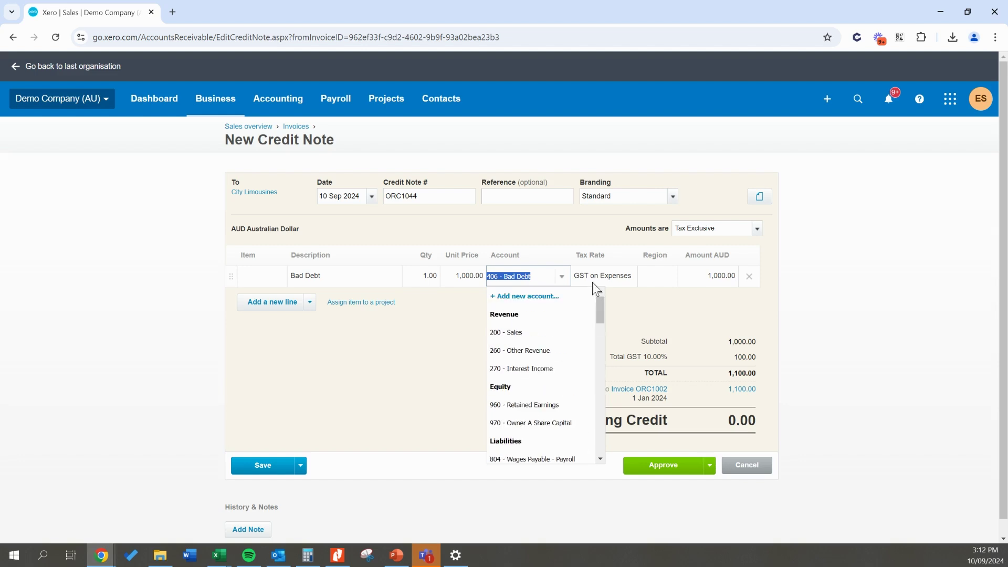
click(544, 297)
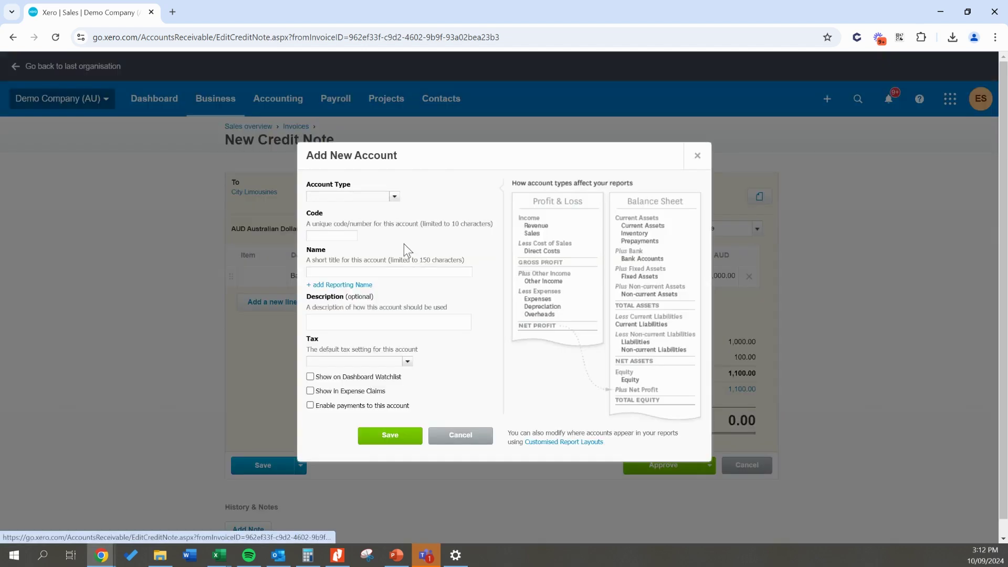
Step: Draft an Expense account with code 407, since code 400 is already taken
click(345, 195)
text(ex)
click(360, 212)
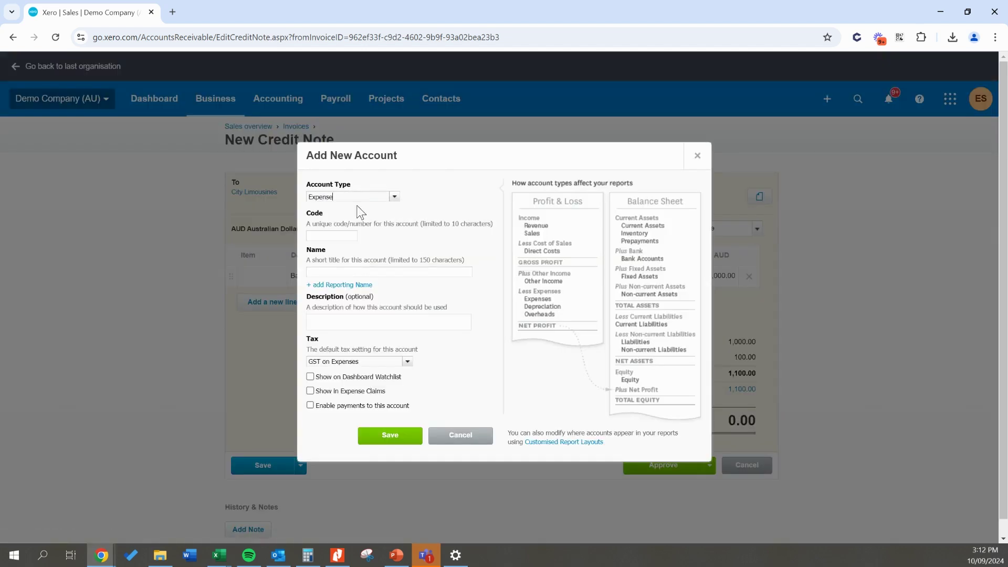
click(346, 236)
text(400)
key(Tab)
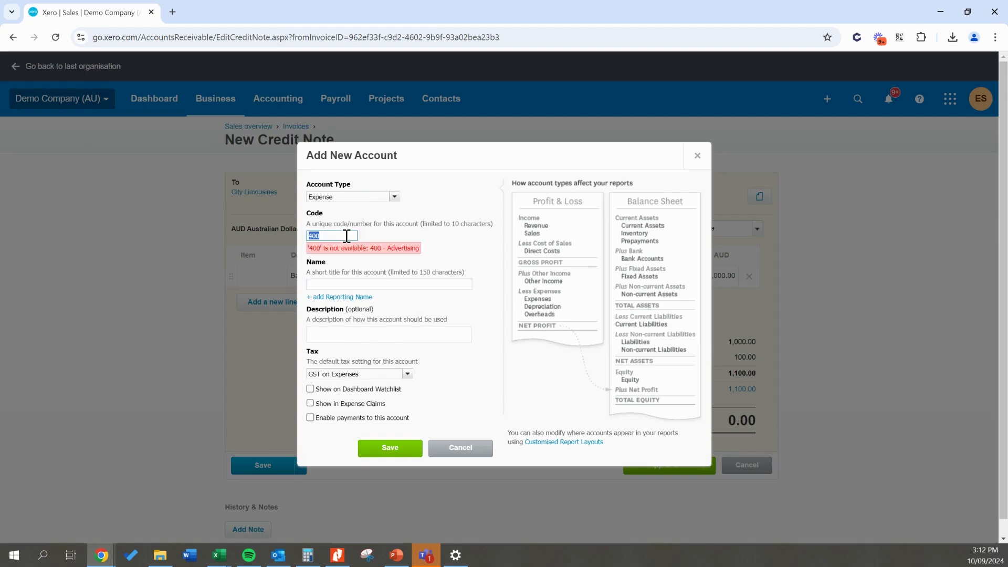
text(407)
key(Tab)
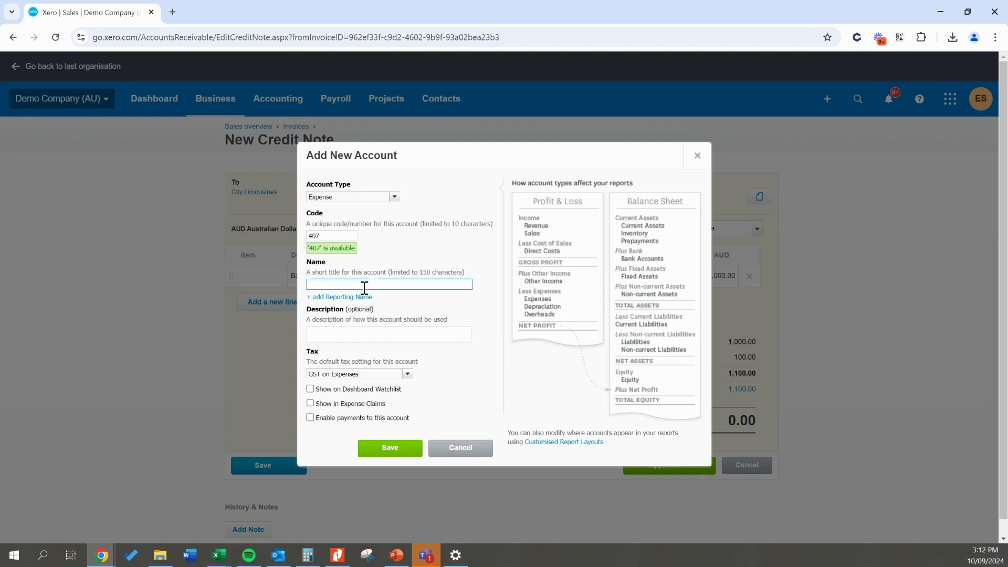
Step: Name the draft account Bad Debt, then cancel it without saving
text(Bad D)
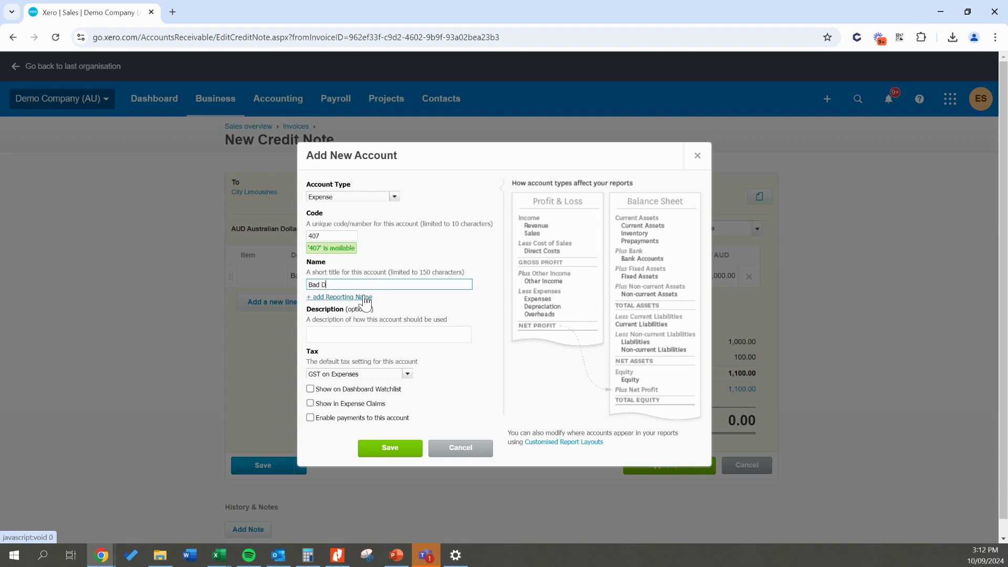
text(ebt)
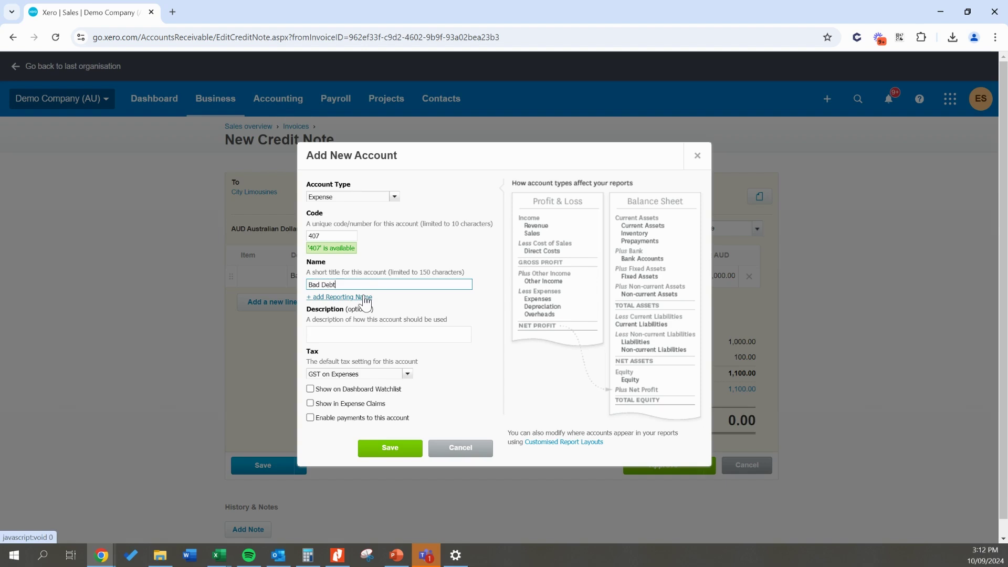
double_click(420, 284)
click(421, 284)
click(460, 448)
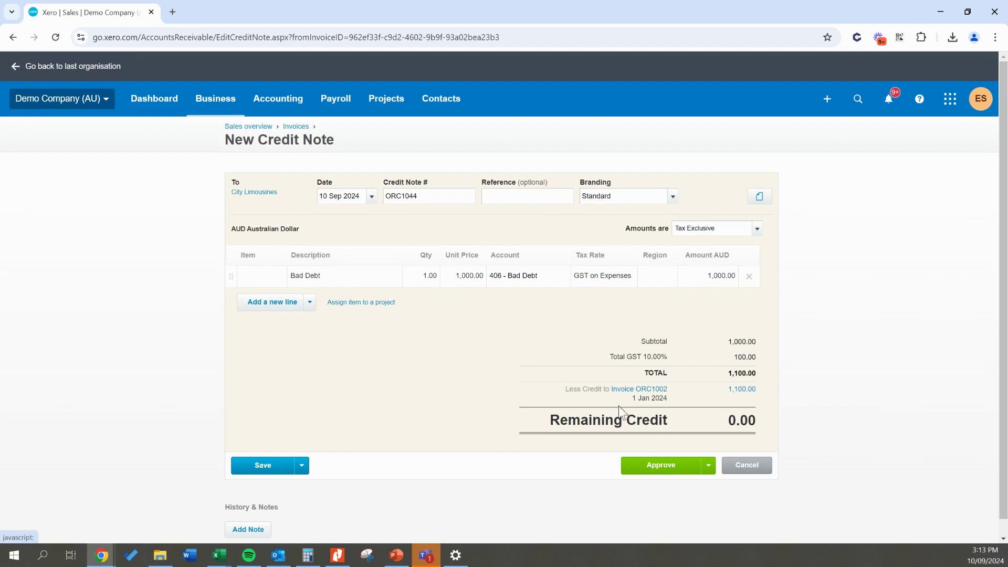
Step: Open invoice ORC1002 in a new browser tab beside the credit note
right_click(650, 394)
click(682, 405)
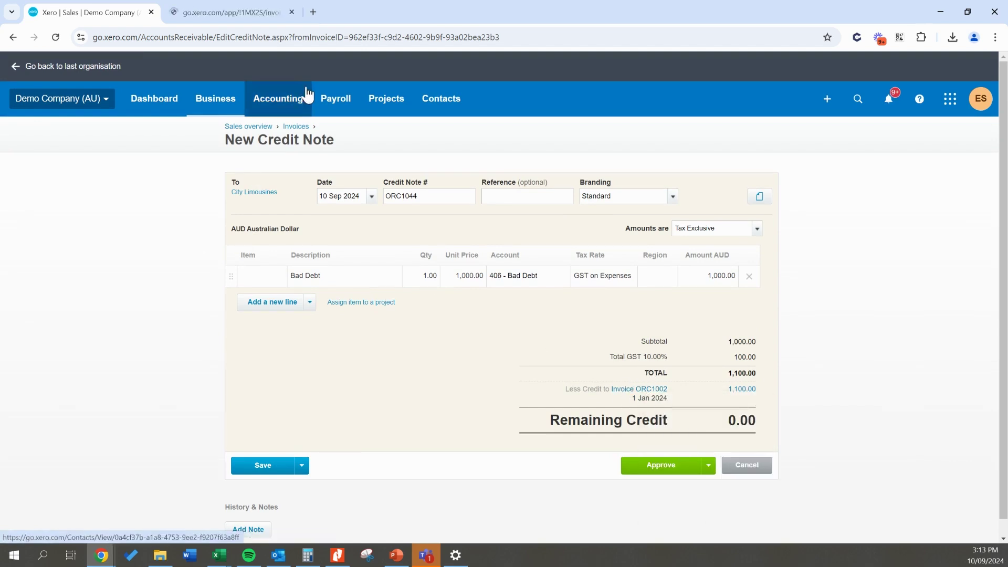
click(232, 14)
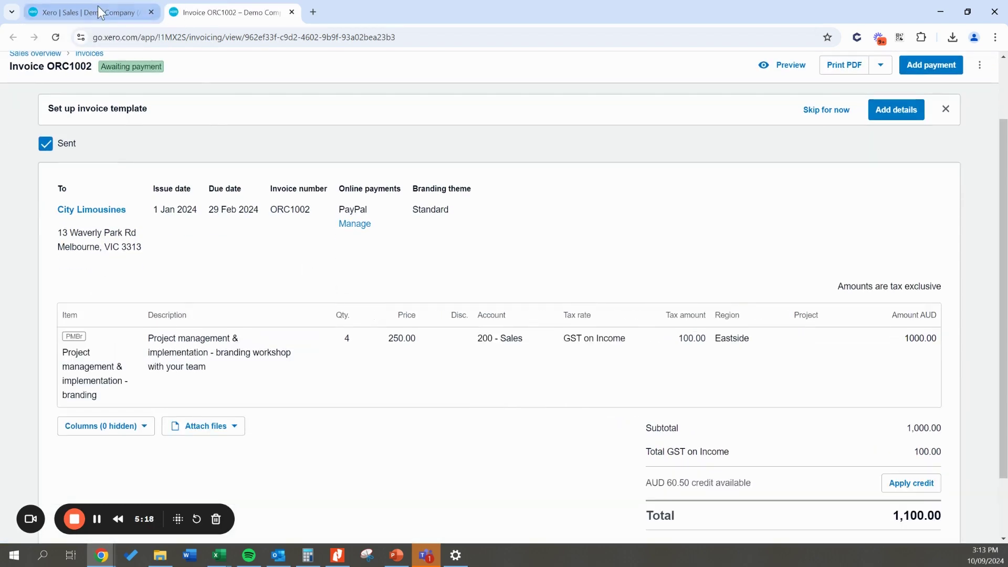
scroll(224, 260, down, 2)
click(105, 11)
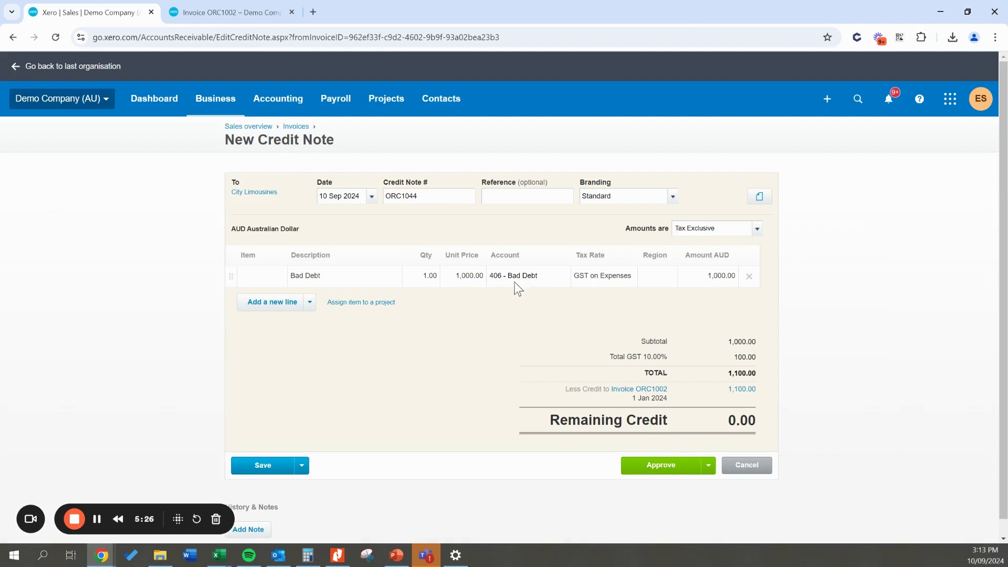
Step: Compare the 100.00 Total GST on the credit note and invoice ORC1002
click(204, 4)
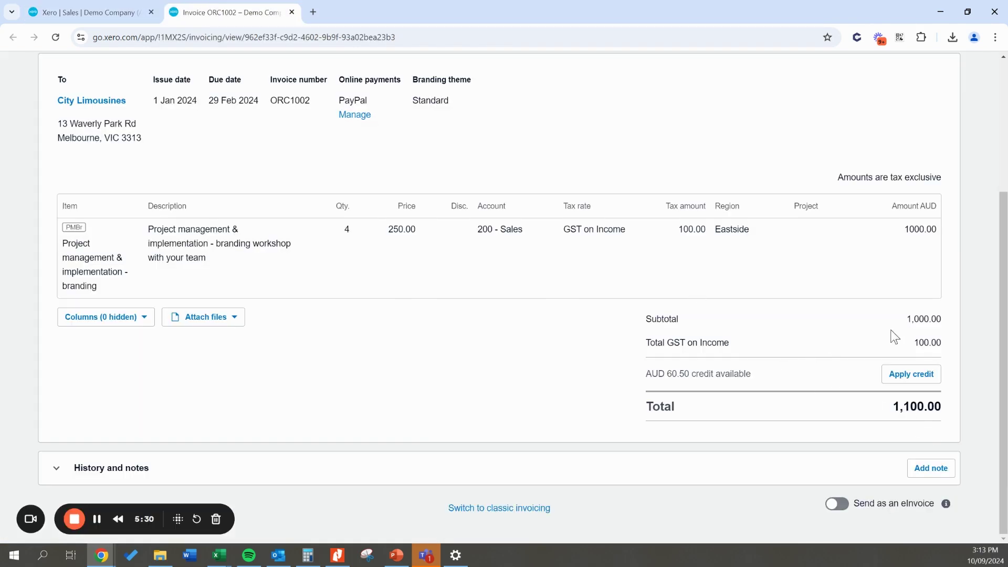
click(96, 16)
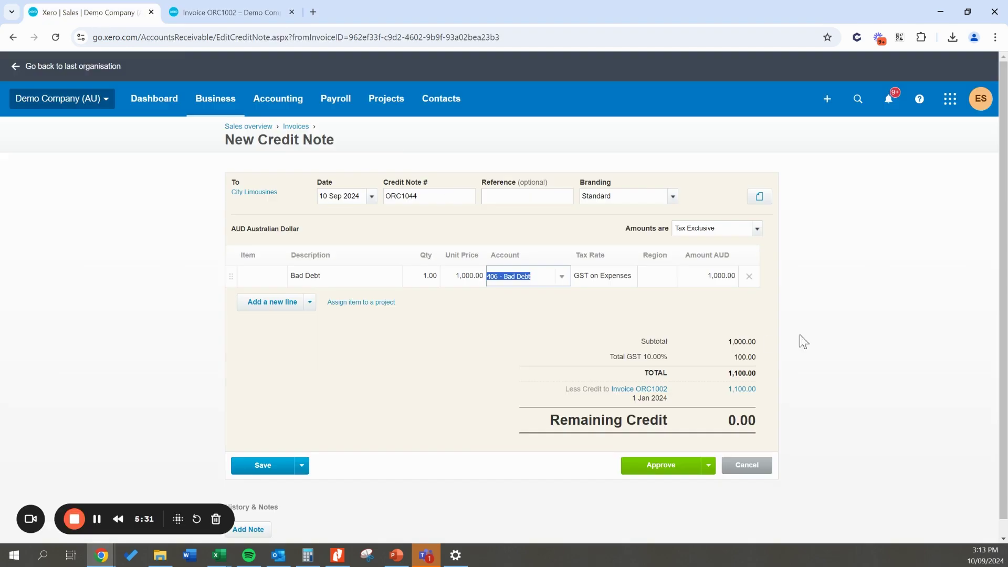
double_click(748, 358)
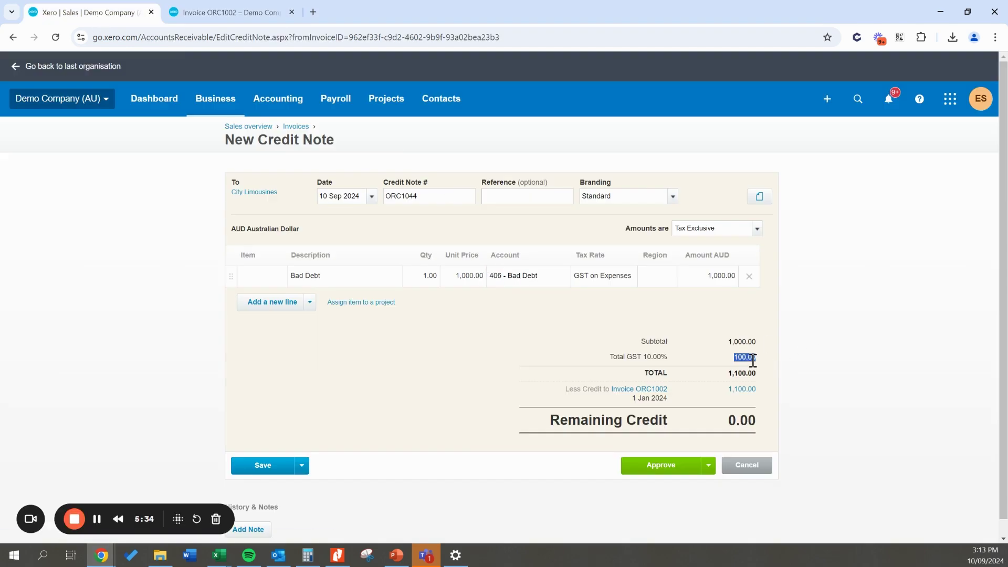
click(231, 12)
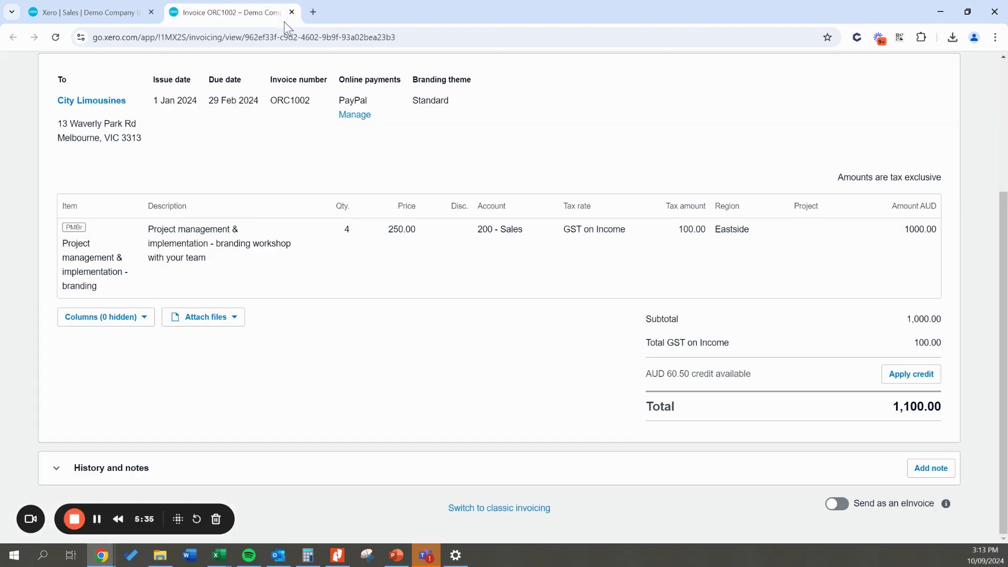
double_click(933, 343)
key(ctrl+shift+Tab)
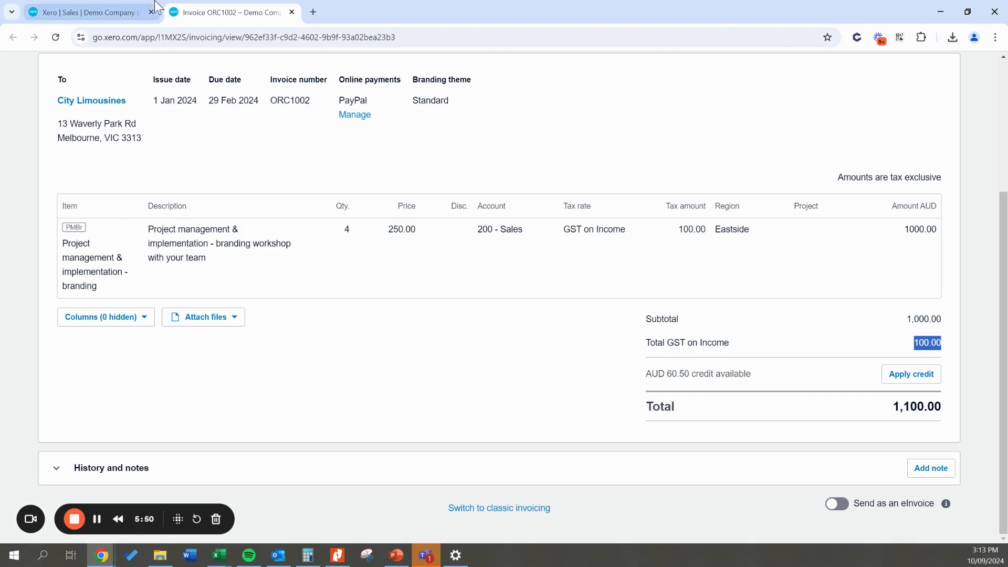